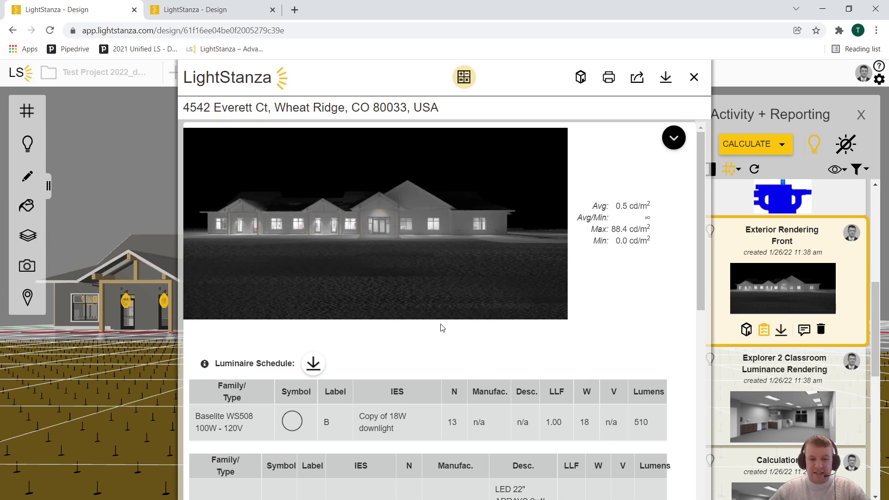
Step: Review the Exterior Rendering Front report, including its luminaire schedule, and exit the report
scroll(441, 327, "down", 1)
scroll(396, 393, "down", 1)
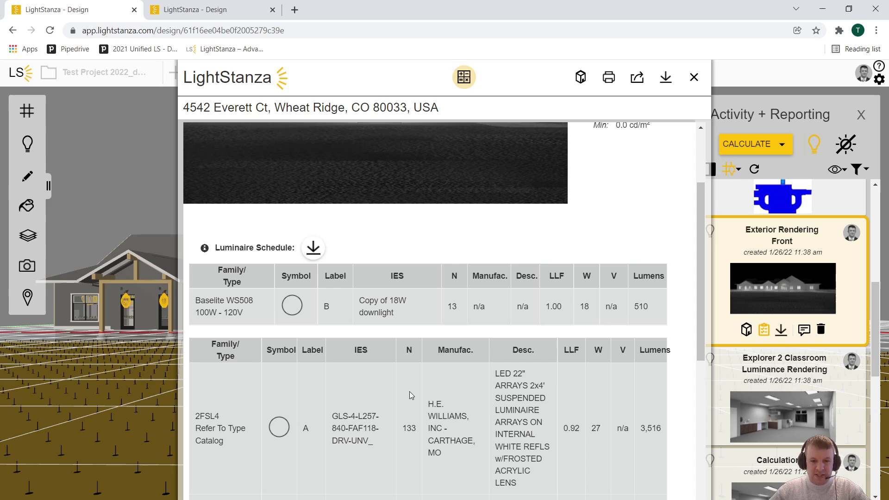
scroll(452, 396, "up", 2)
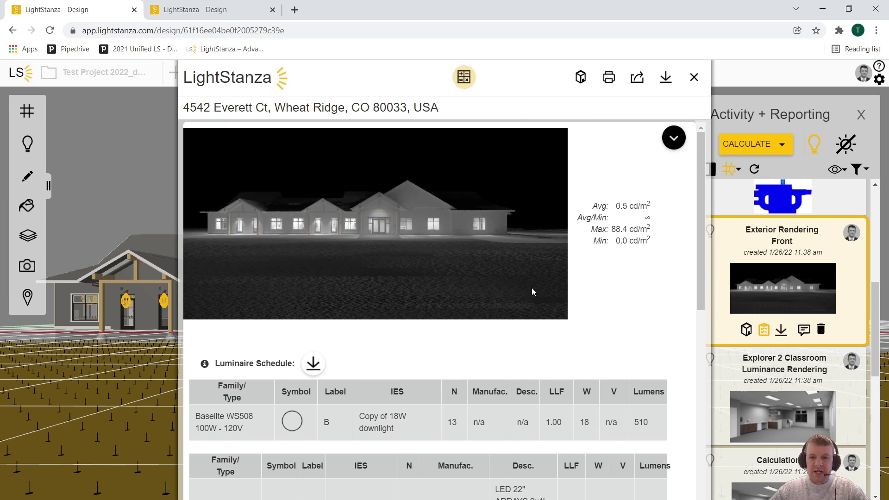
left_click(694, 77)
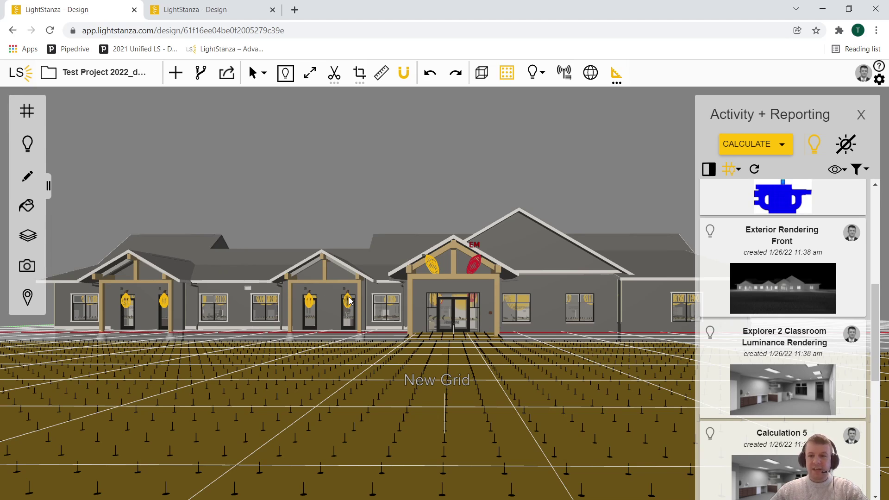
Step: Display the Whole Building Normal Power Calculation in the lighting plan and examine the illuminance values across the rooms
scroll(701, 296, "up", 3)
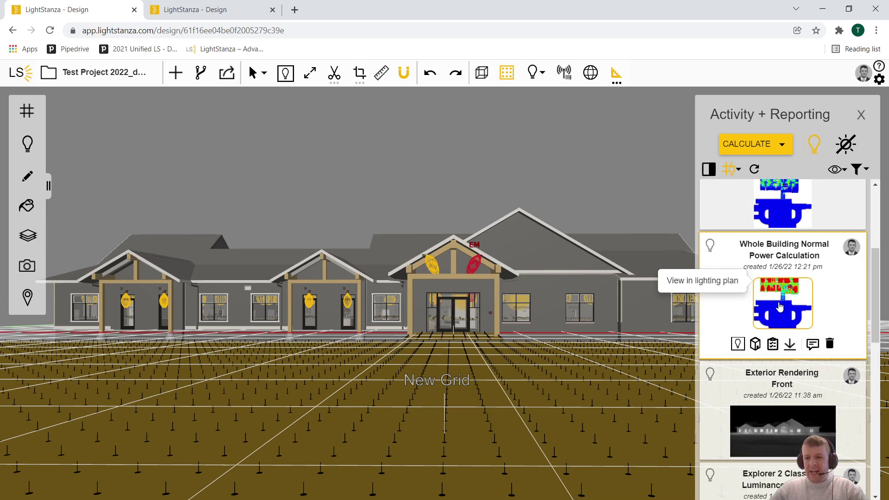
left_click(701, 307)
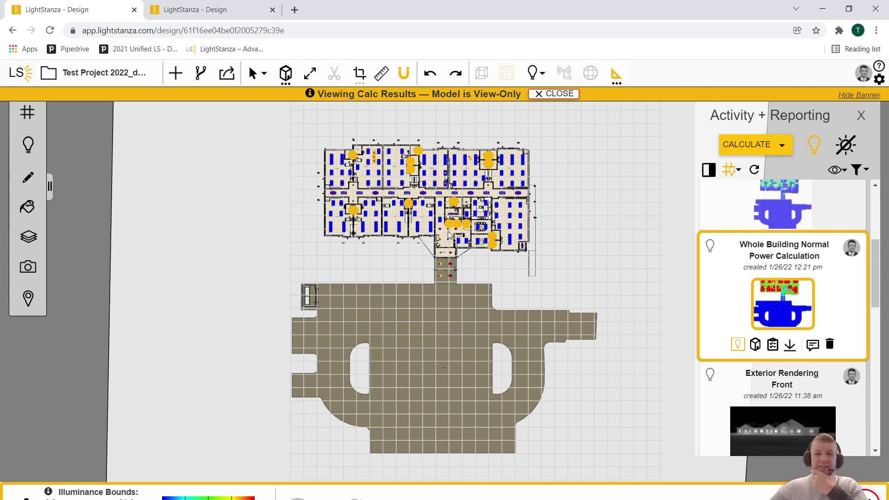
scroll(445, 144, "up", 2)
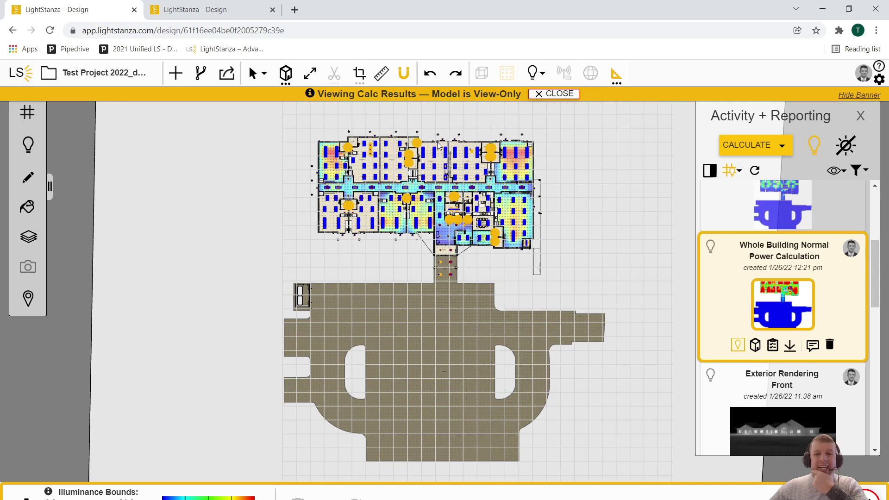
left_click_drag(446, 164, 459, 211)
scroll(460, 211, "up", 3)
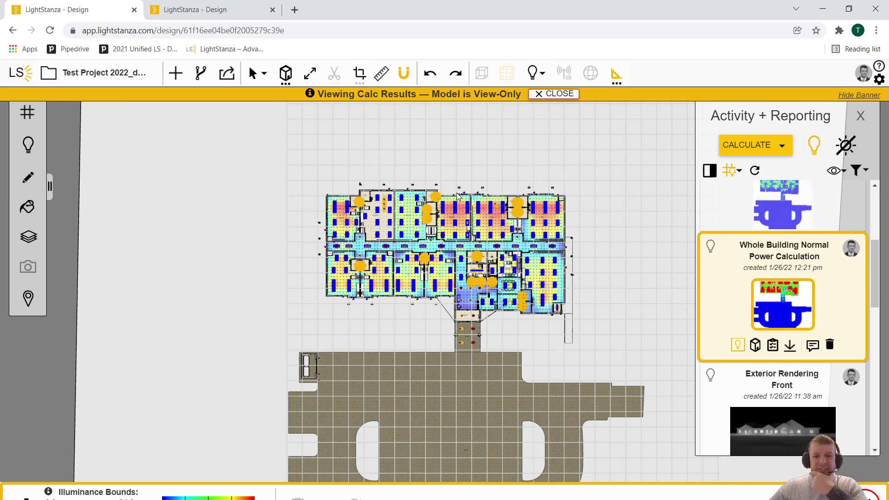
scroll(453, 194, "up", 3)
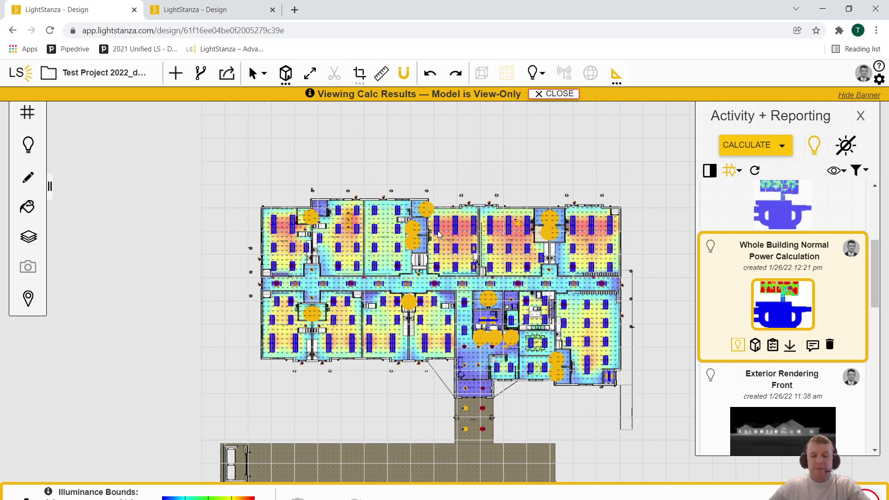
scroll(447, 237, "up", 5)
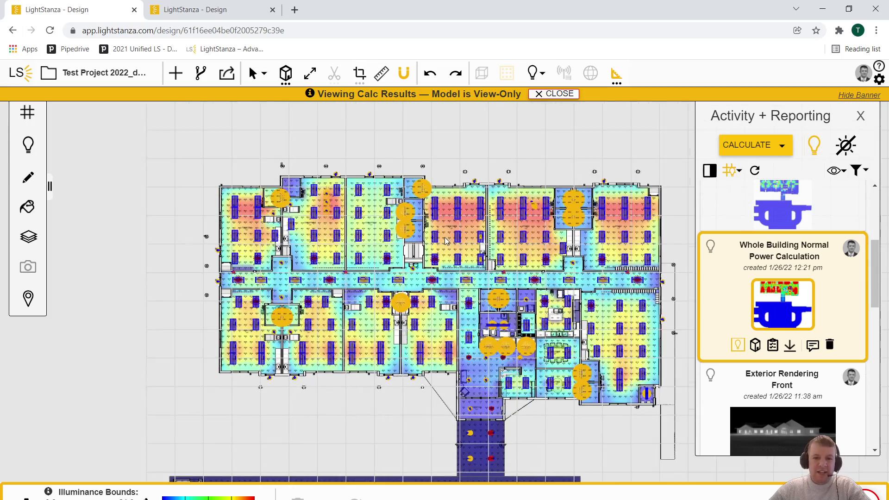
scroll(438, 232, "up", 3)
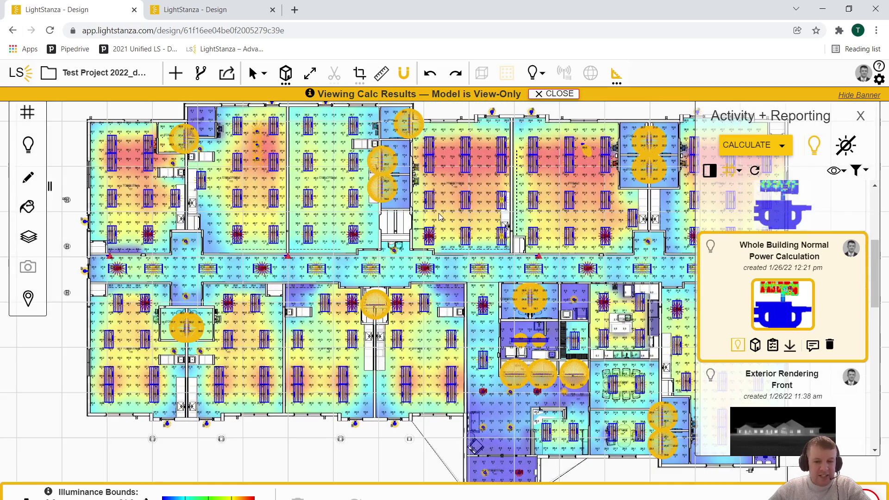
scroll(449, 231, "up", 3)
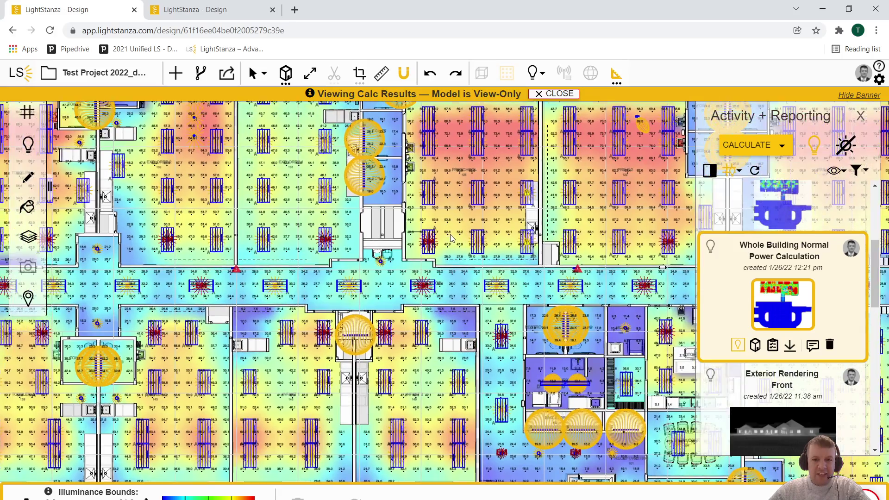
scroll(449, 235, "down", 5)
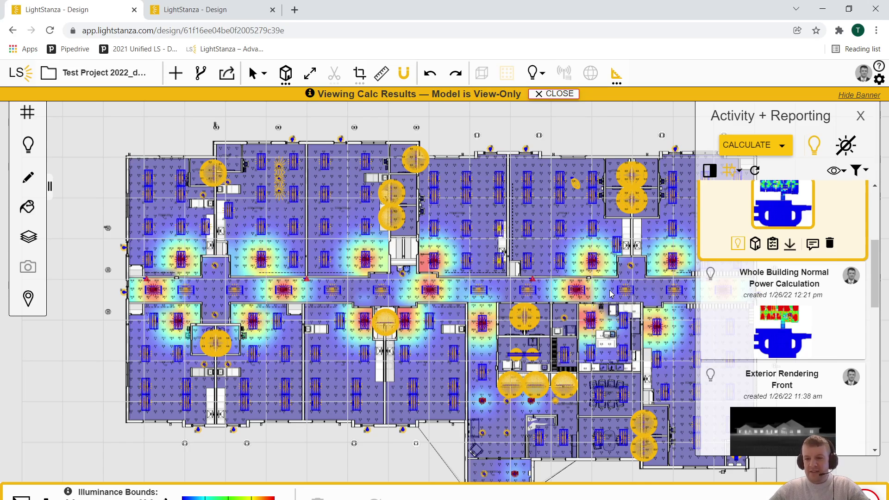
Step: View the report of the Explorer 2 Classroom Luminance Rendering and exit it
scroll(786, 311, "down", 5)
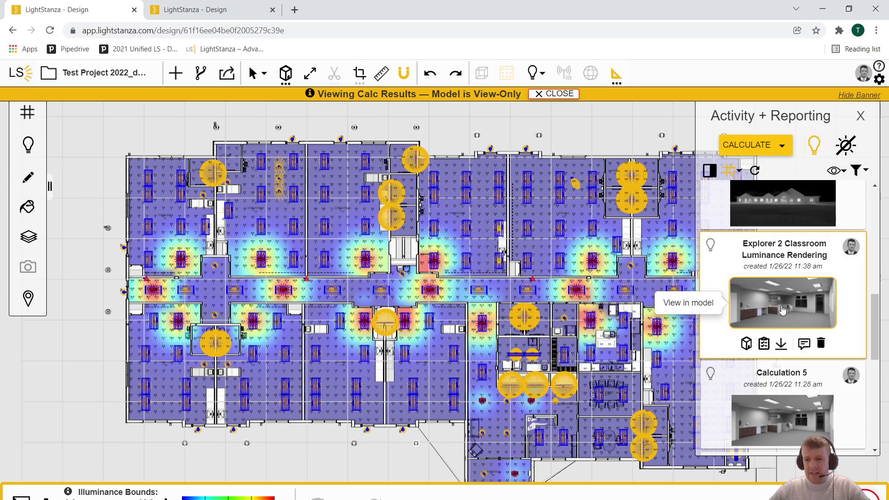
left_click(764, 345)
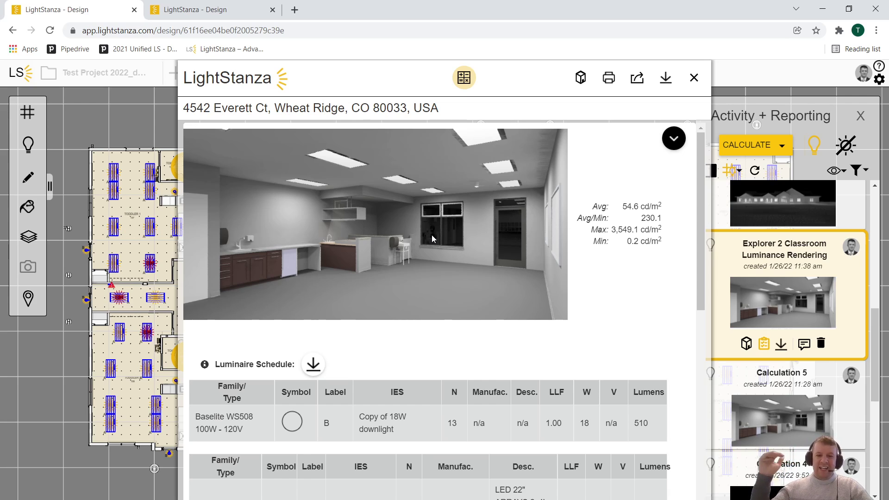
left_click(693, 78)
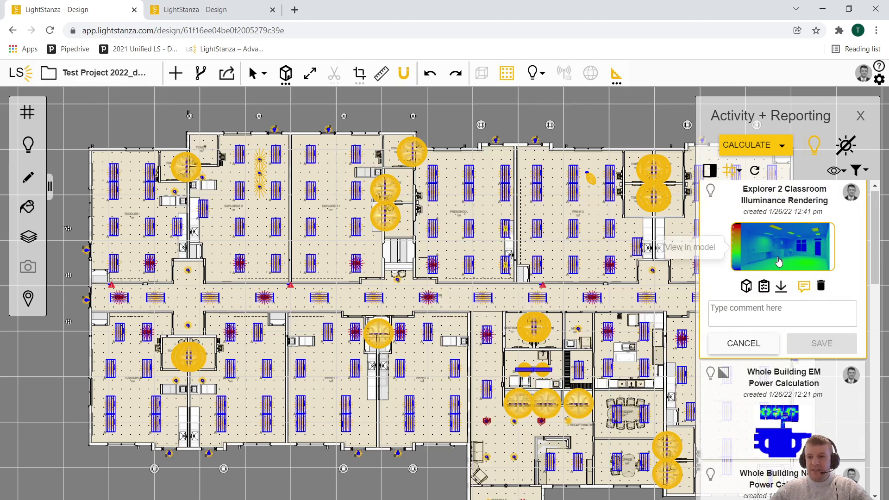
Step: View the Explorer 2 Classroom Illuminance Rendering in the model, look at its report and exit the report
left_click(778, 252)
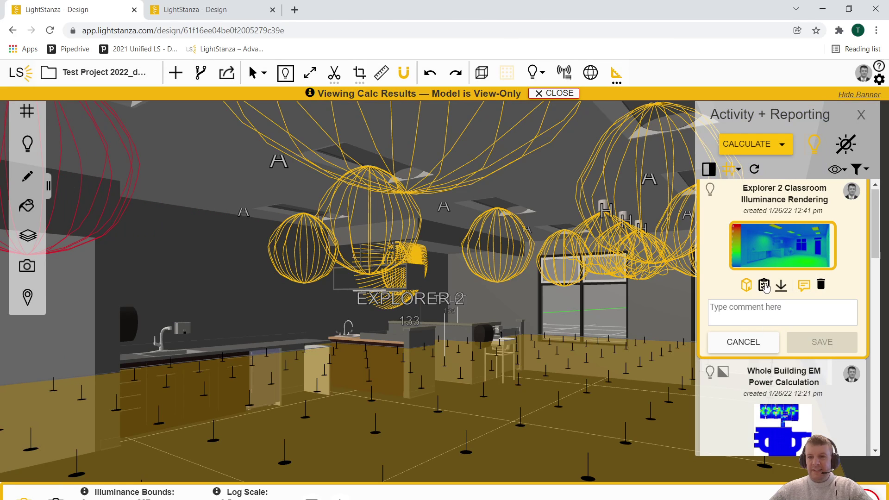
left_click(764, 285)
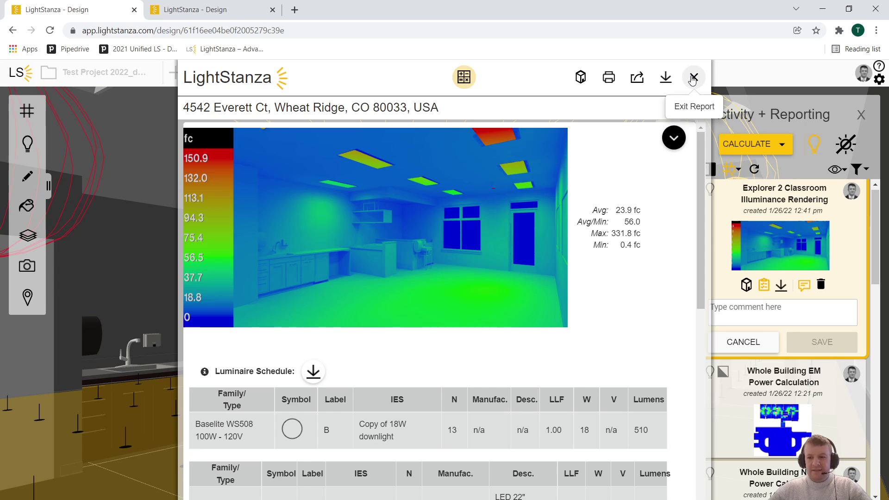
left_click(693, 78)
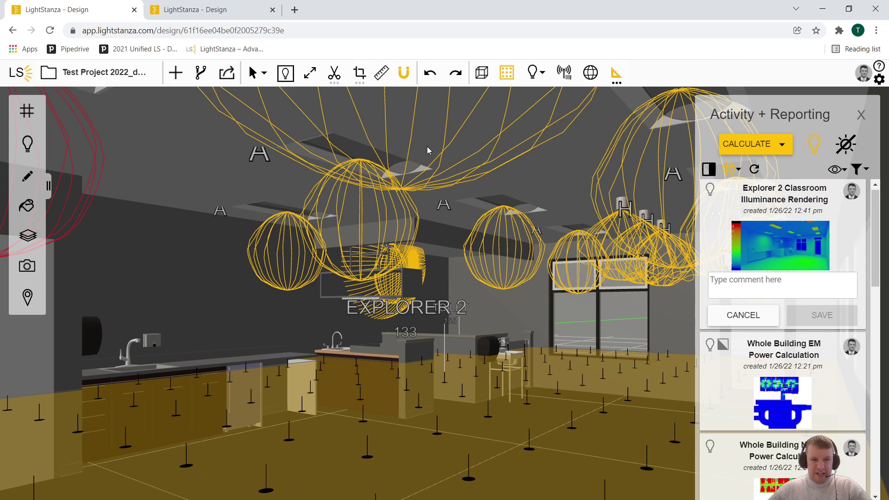
Step: Switch to the lighting plan and crop it to the EXPLORER 2 133 space
left_click(286, 78)
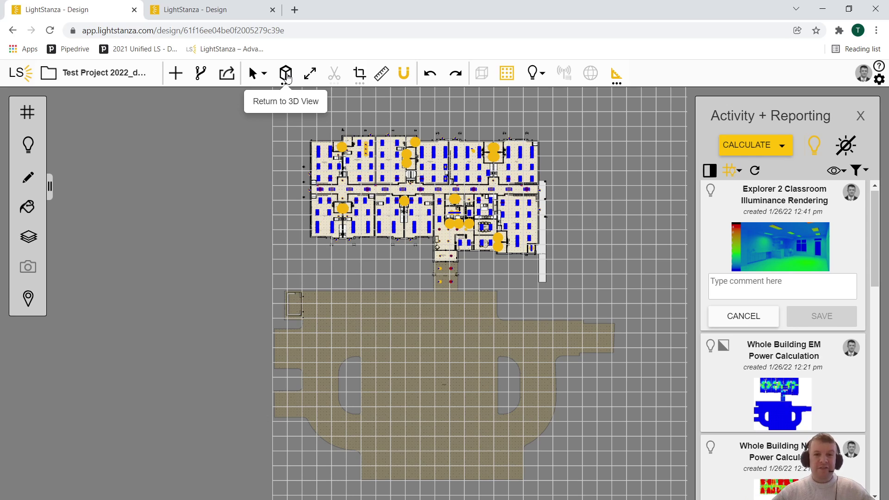
scroll(384, 234, "up", 3)
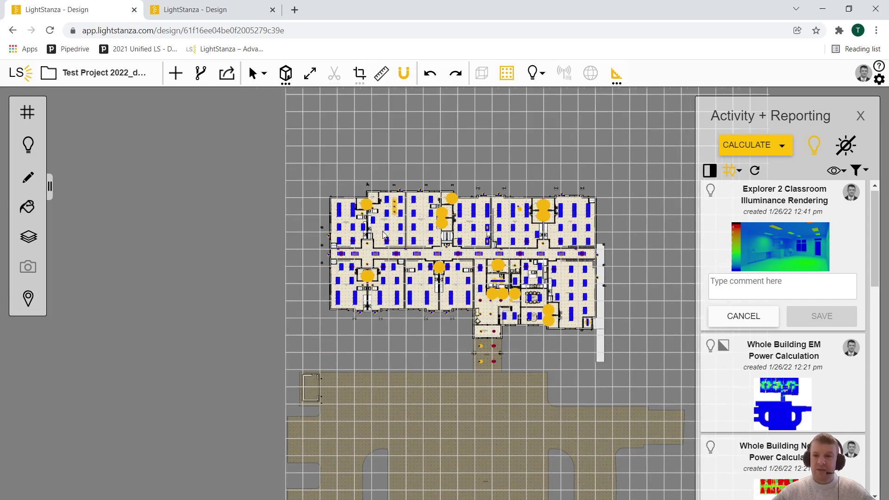
scroll(383, 235, "up", 5)
scroll(383, 211, "up", 5)
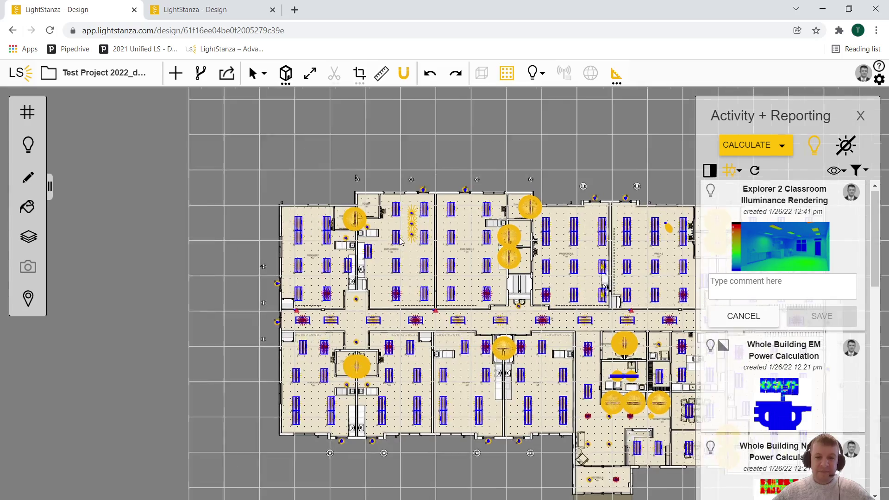
scroll(387, 227, "up", 5)
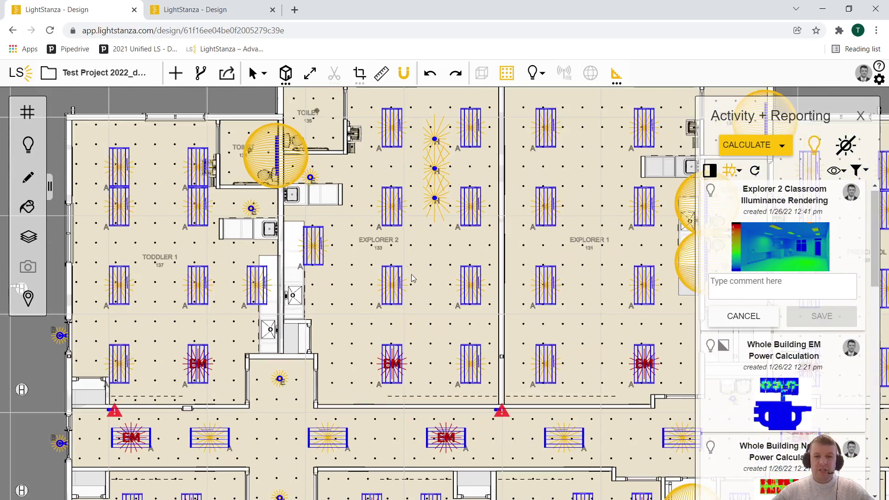
left_click_drag(411, 274, 422, 315)
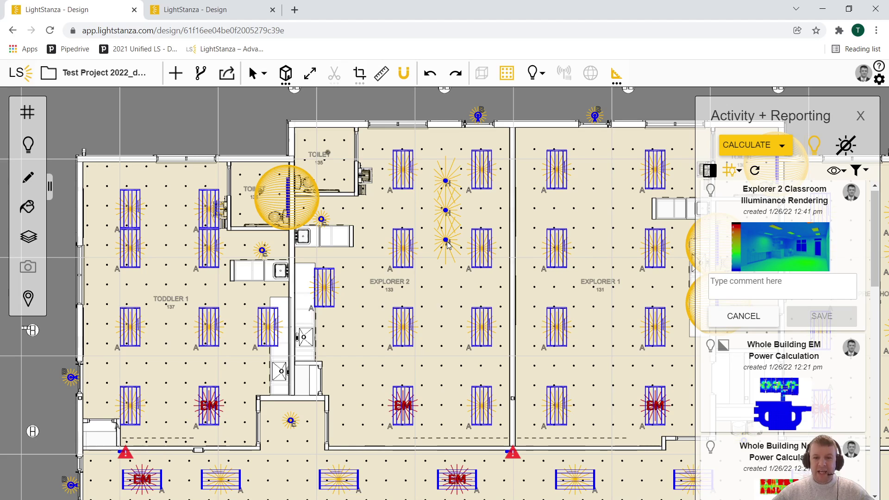
left_click(431, 290)
right_click(431, 290)
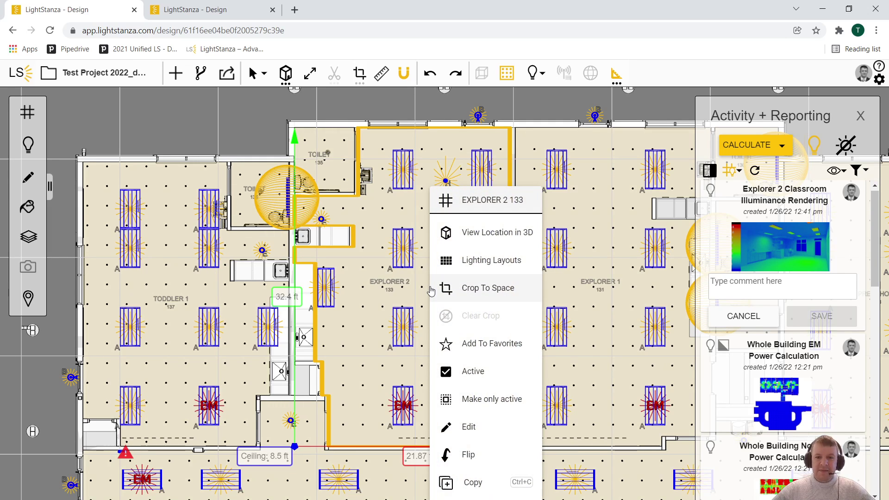
left_click(490, 287)
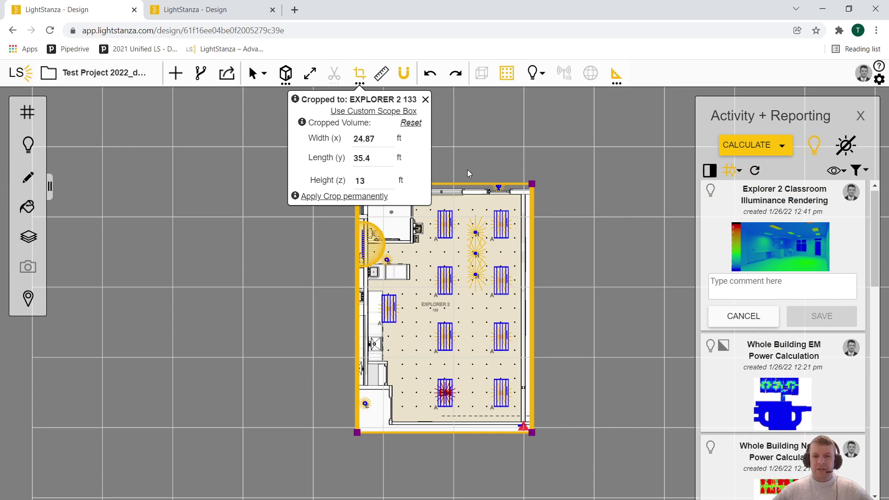
left_click(425, 100)
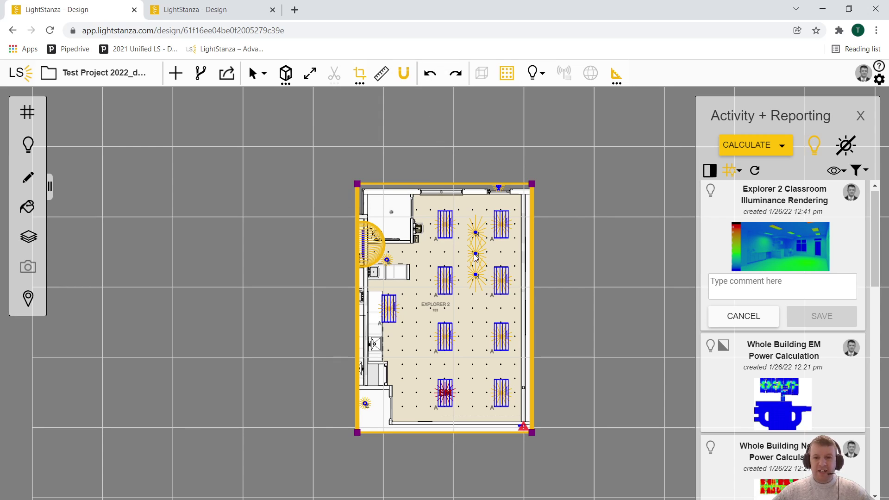
Step: Aim the middle of the three type H luminaires in Explorer 2 at the wall shared with Explorer 1
scroll(500, 217, "up", 1)
scroll(500, 217, "up", 2)
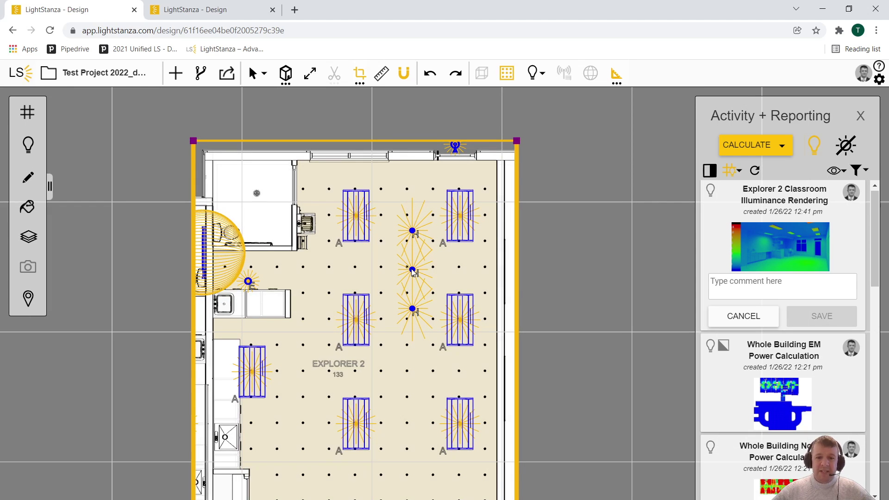
left_click(413, 269)
right_click(413, 272)
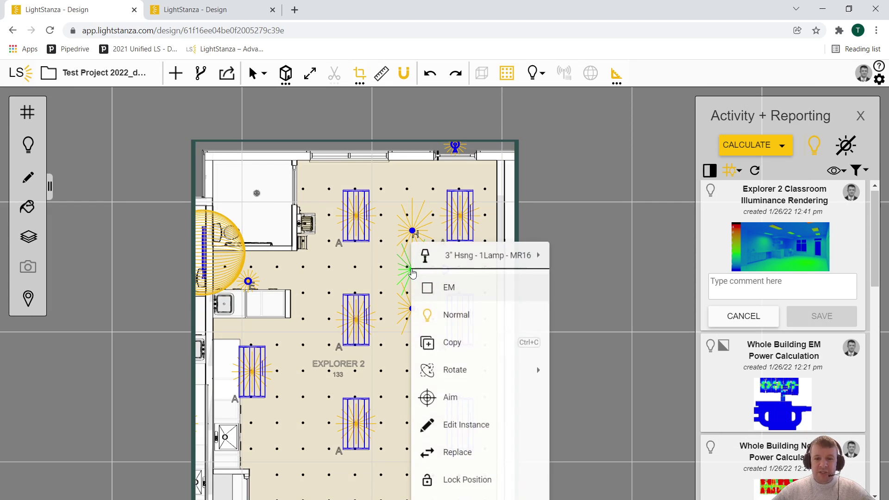
left_click(435, 398)
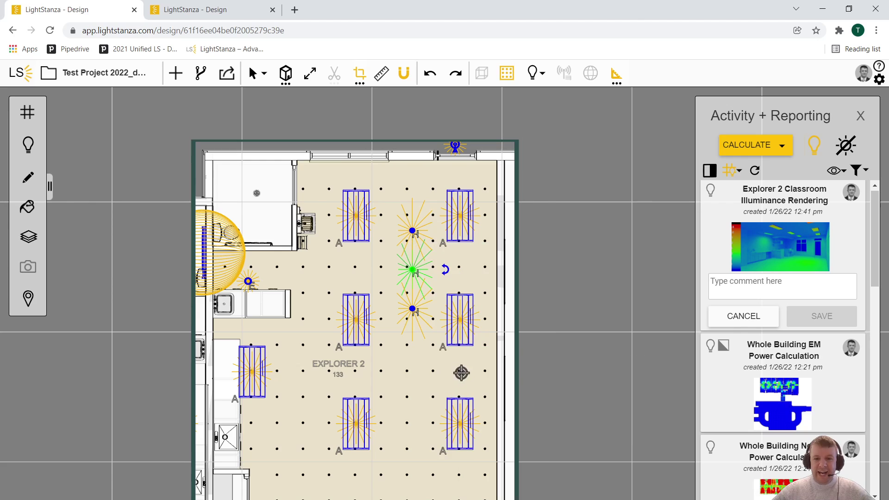
left_click(496, 269)
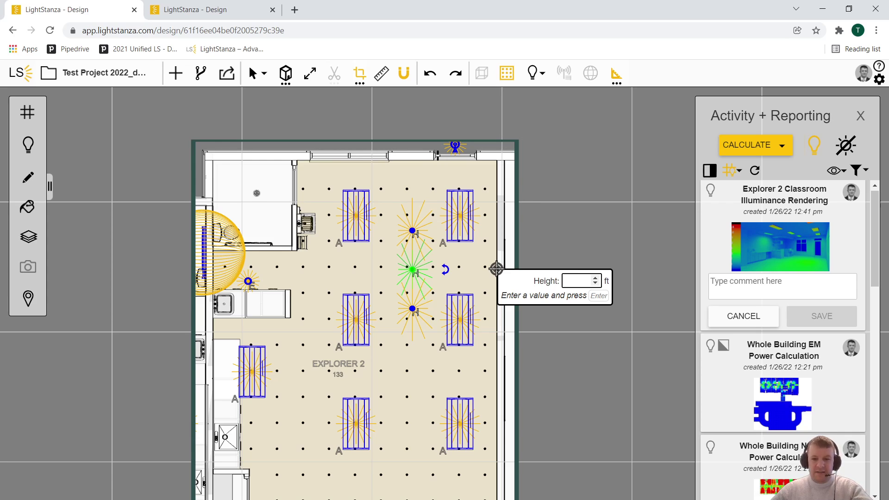
key("Return")
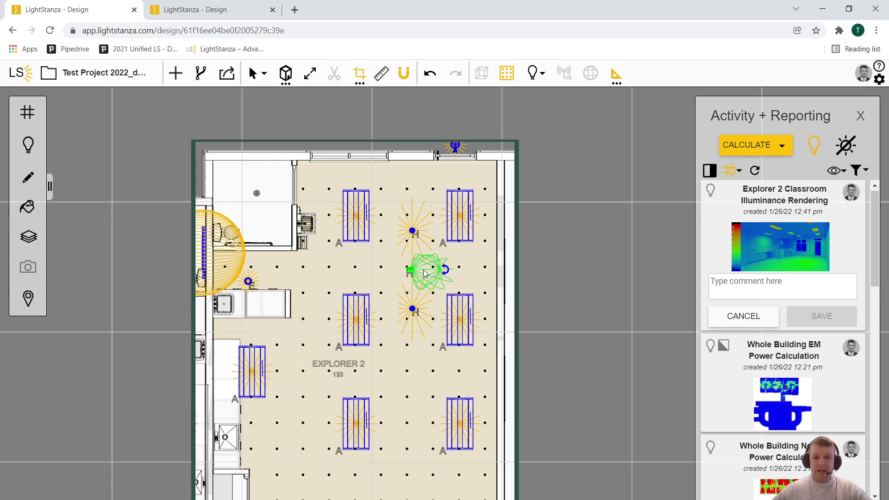
Step: Aim all three type H luminaires in Explorer 2 together at one point on the wall shared with Explorer 1, accepting the default aiming height
left_click(413, 311)
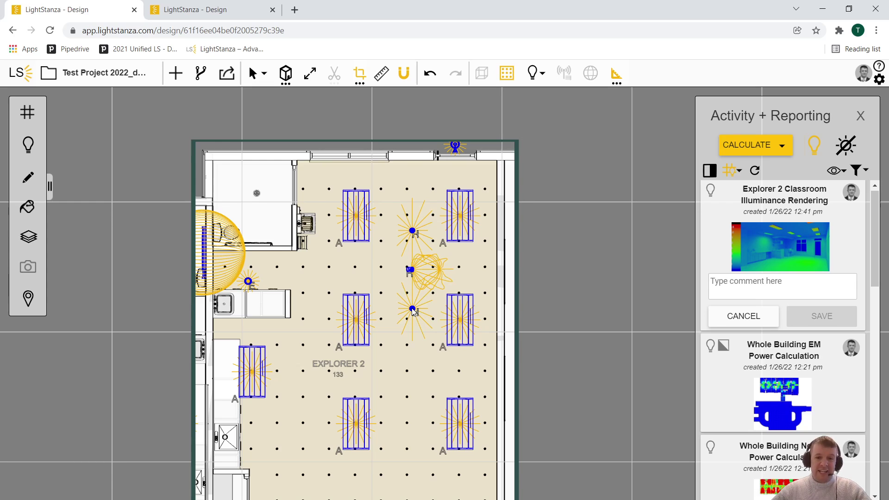
left_click(413, 311)
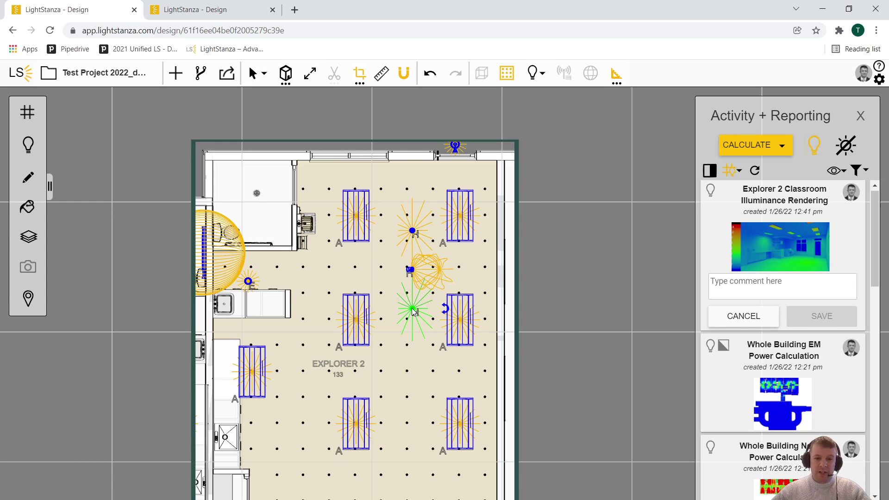
left_click(410, 270, "shift")
left_click(412, 230, "shift")
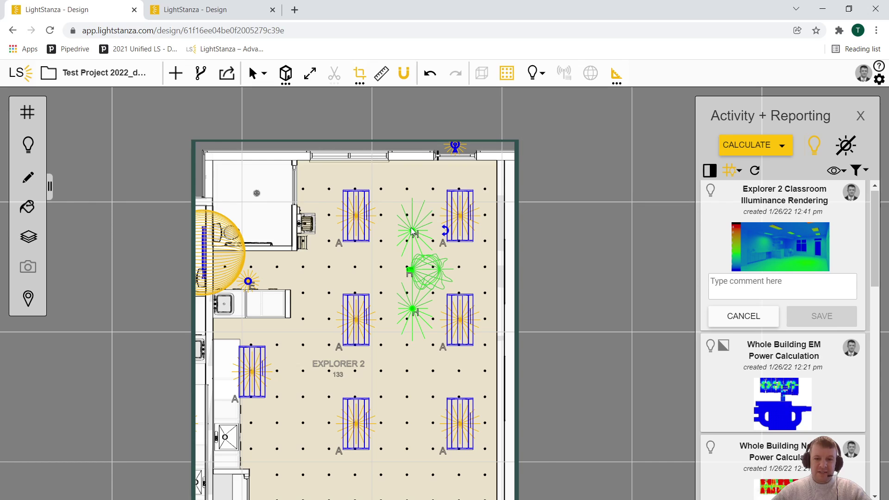
right_click(412, 230)
left_click(454, 383)
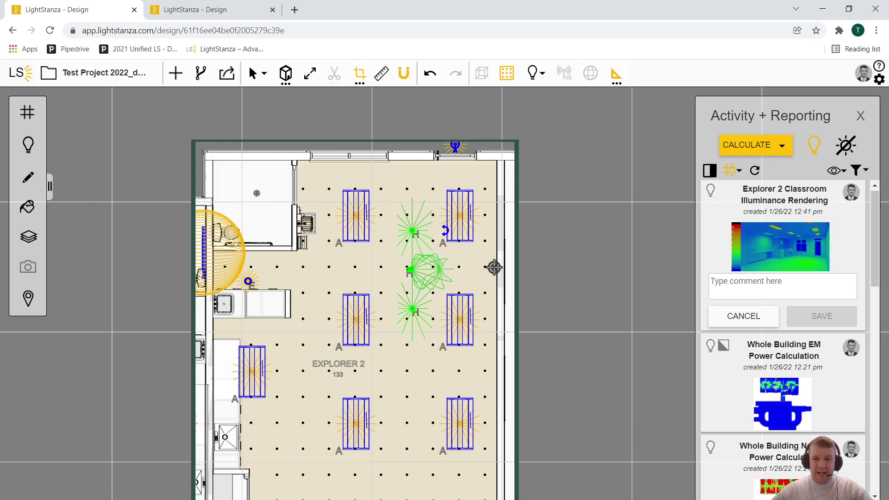
left_click(495, 269)
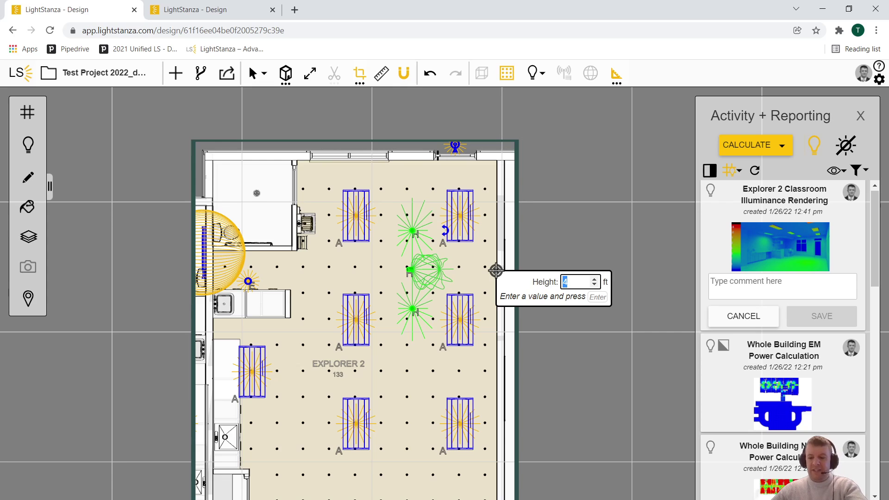
key("Return")
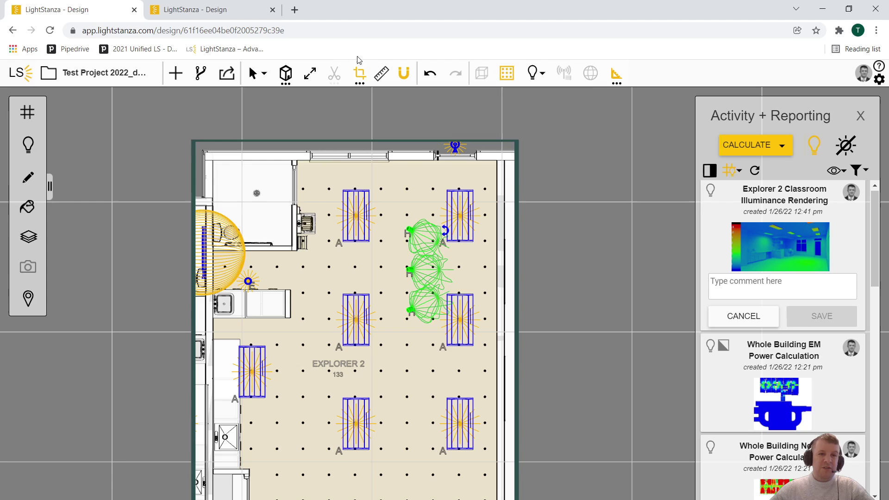
Step: Switch to the second open design, enter the EXPLORER 2 133 space in 3D and look around to face the three type H luminaires
left_click(204, 10)
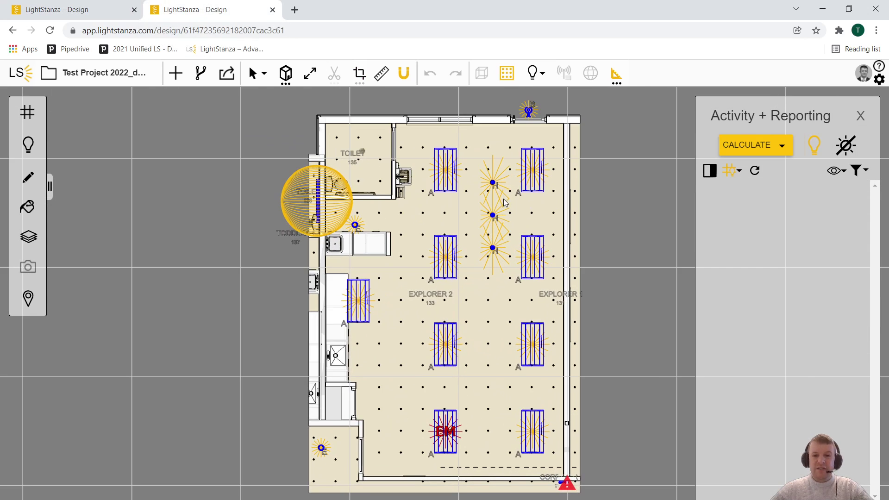
left_click(391, 224)
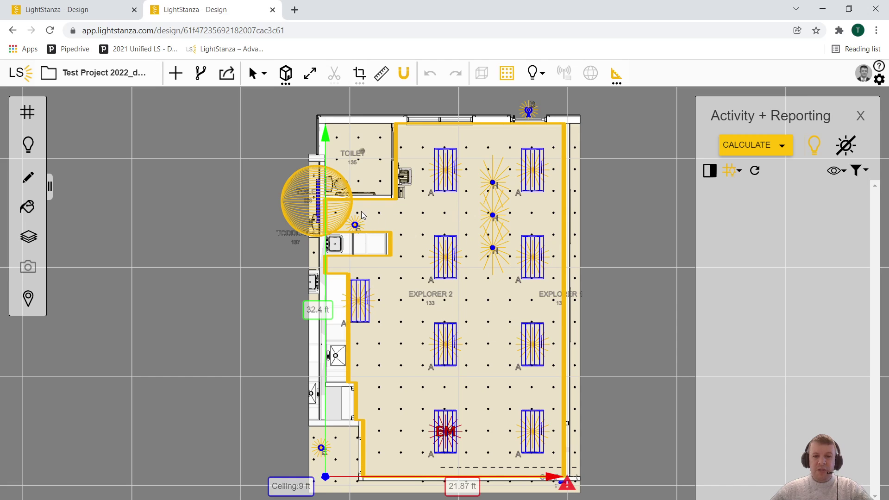
right_click(391, 226)
left_click(393, 230)
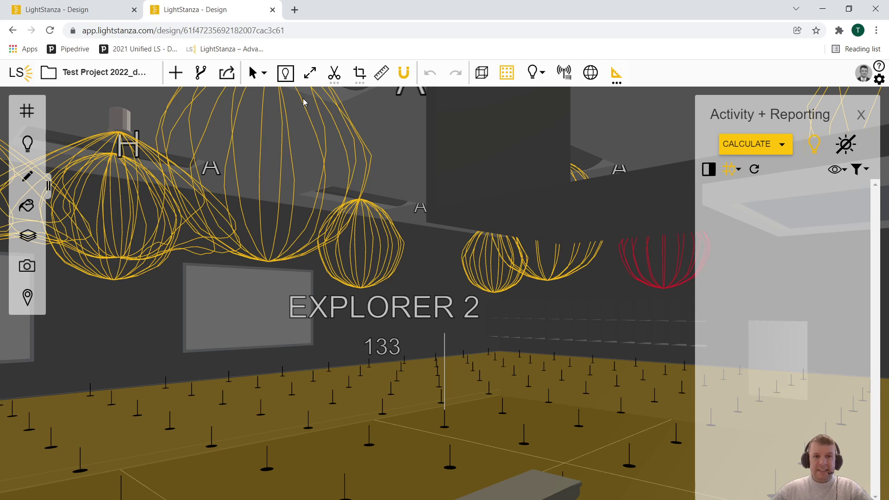
left_click(259, 73)
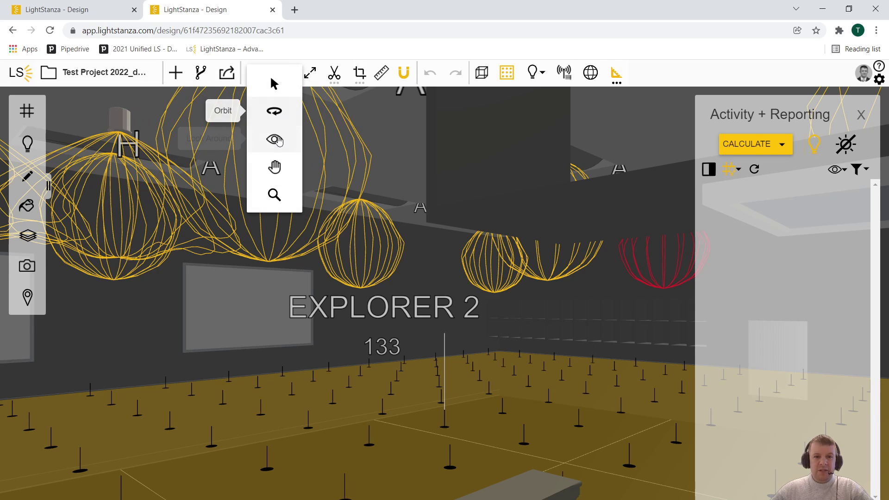
left_click(275, 139)
left_click_drag(313, 236, 264, 269)
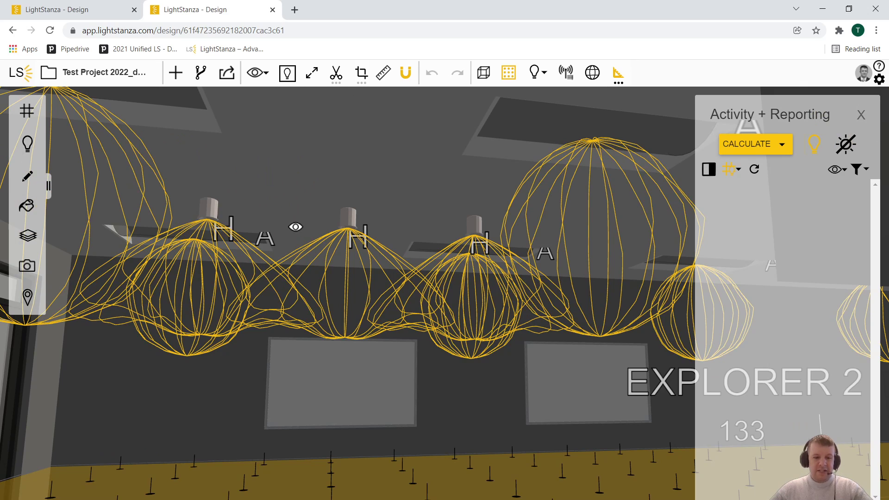
Step: Select the three type H luminaires in the 3D view and aim them together at the wall board beneath the middle one
left_click(258, 73)
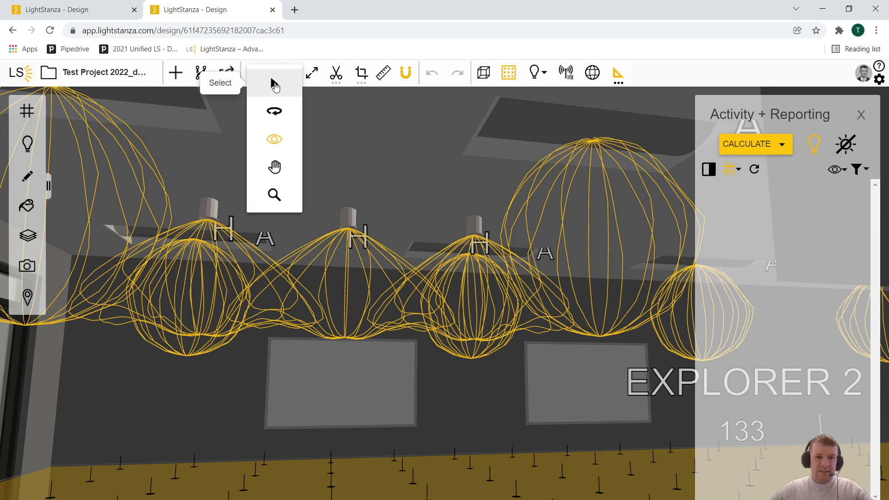
left_click(274, 85)
left_click(473, 221)
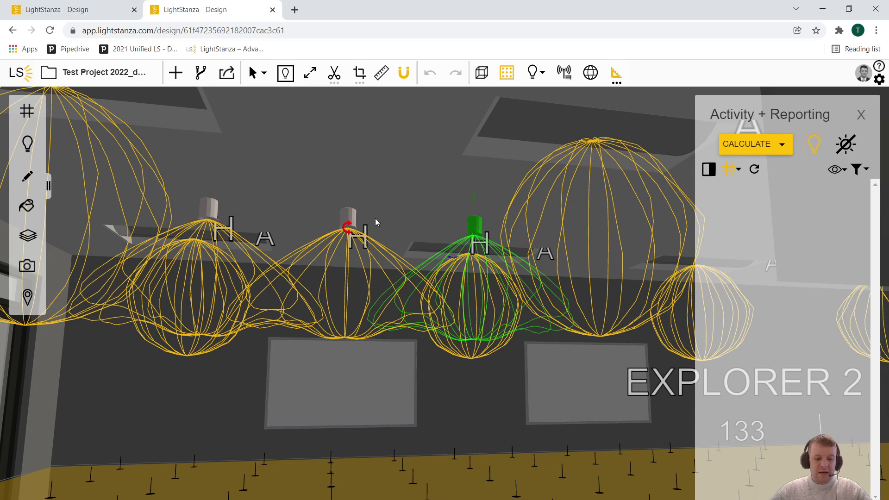
left_click(345, 216, "ctrl")
left_click(207, 209, "ctrl")
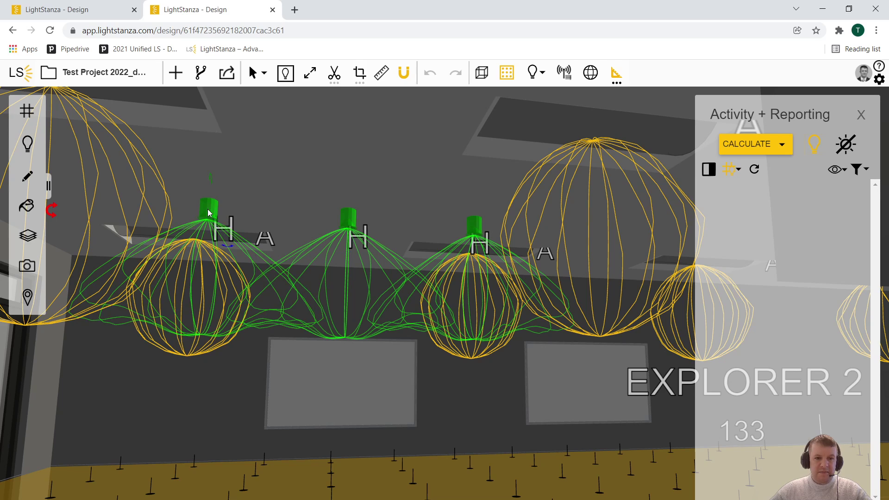
right_click(208, 210)
left_click(231, 366)
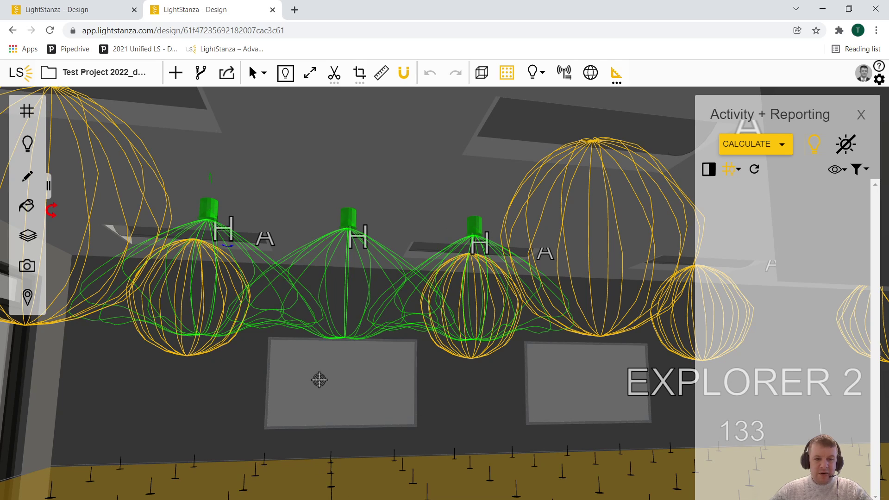
left_click(343, 380)
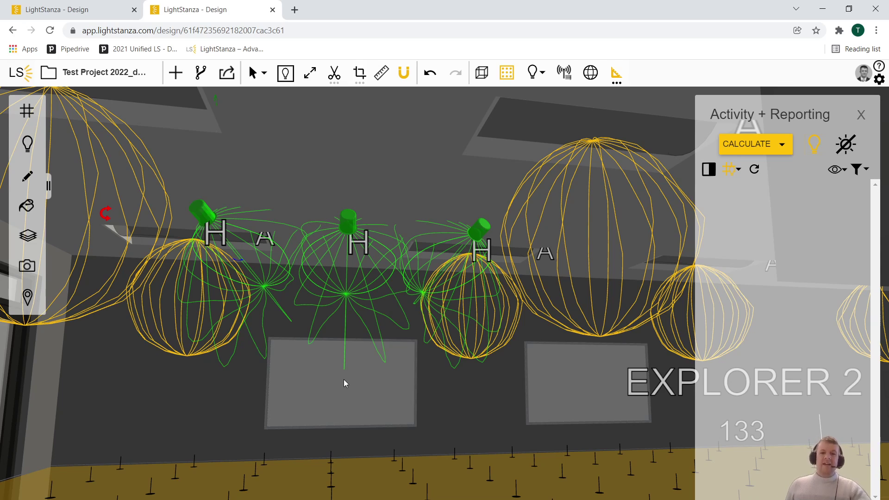